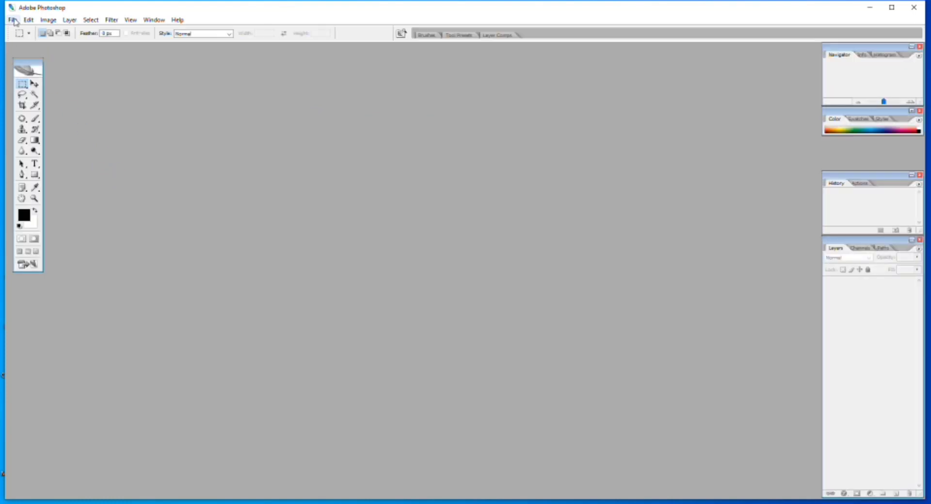
Open the Monitor image from the desktop folder a and maximize its document window
{"action": "left_click", "coordinate": [428, 350]}
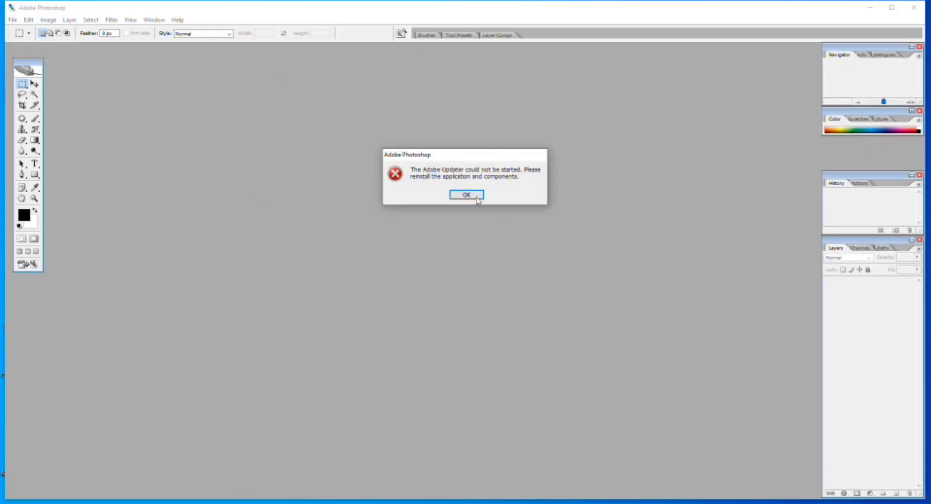
{"action": "left_click", "coordinate": [469, 197]}
{"action": "left_click", "coordinate": [13, 19]}
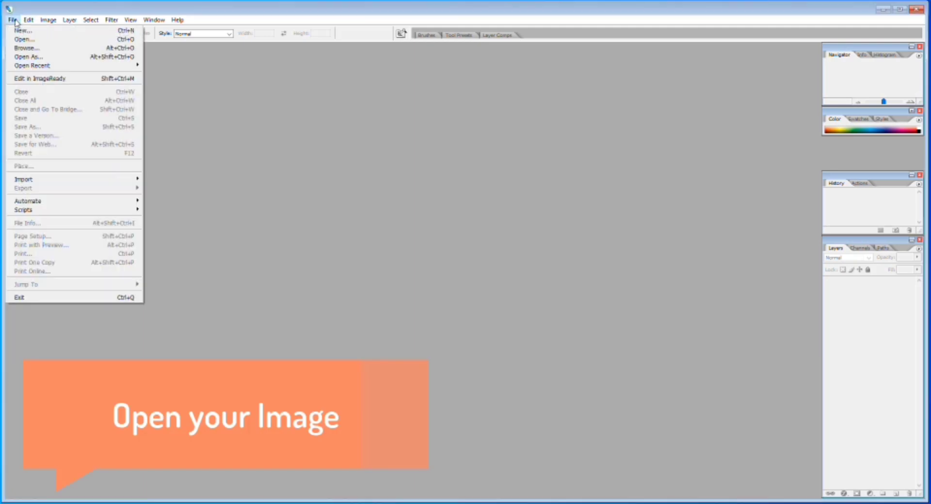
{"action": "left_click", "coordinate": [28, 39]}
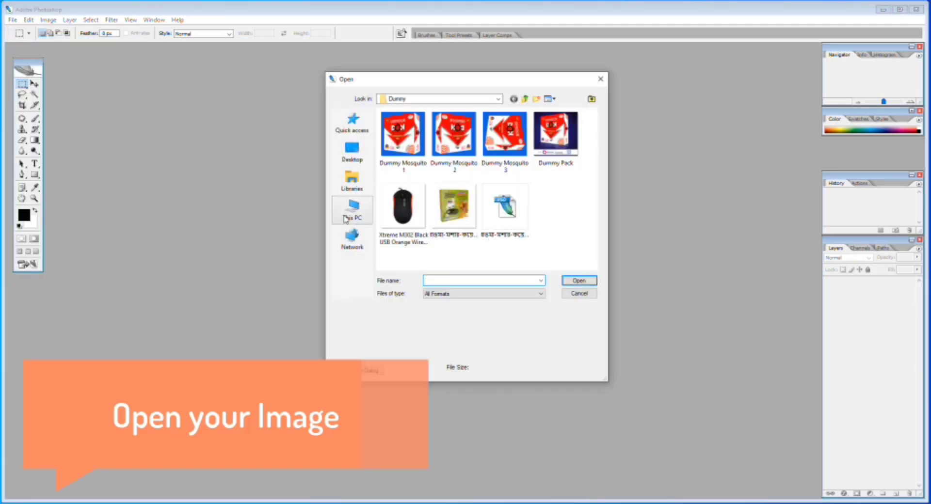
{"action": "left_click", "coordinate": [352, 151]}
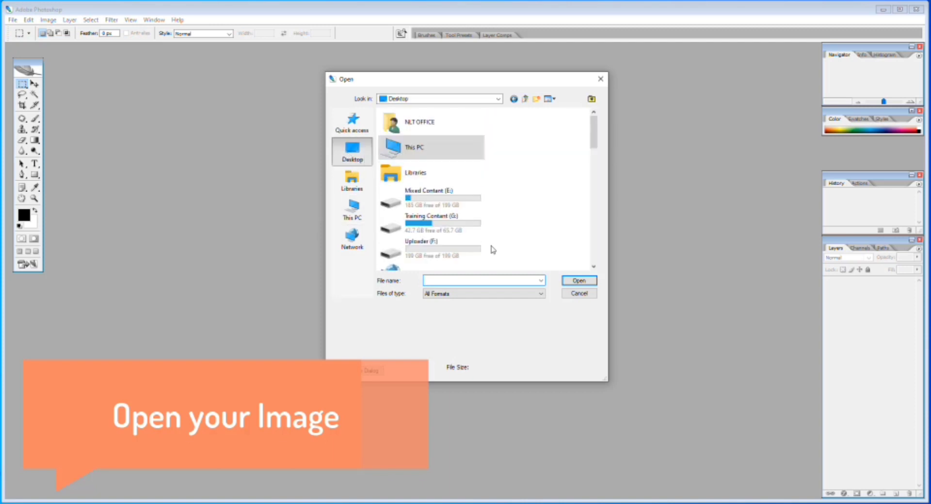
{"action": "scroll", "coordinate": [442, 246], "scroll_direction": "down", "scroll_amount": 6}
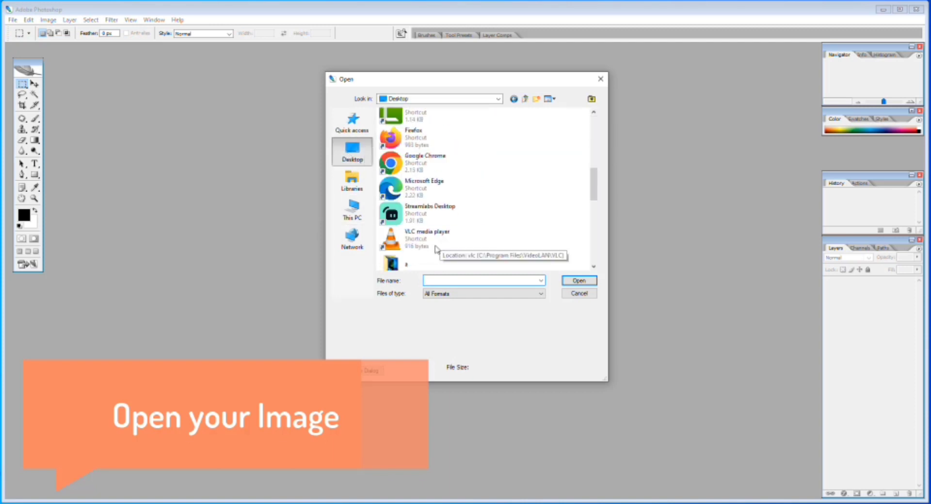
{"action": "double_click", "coordinate": [420, 262]}
{"action": "left_click", "coordinate": [511, 158]}
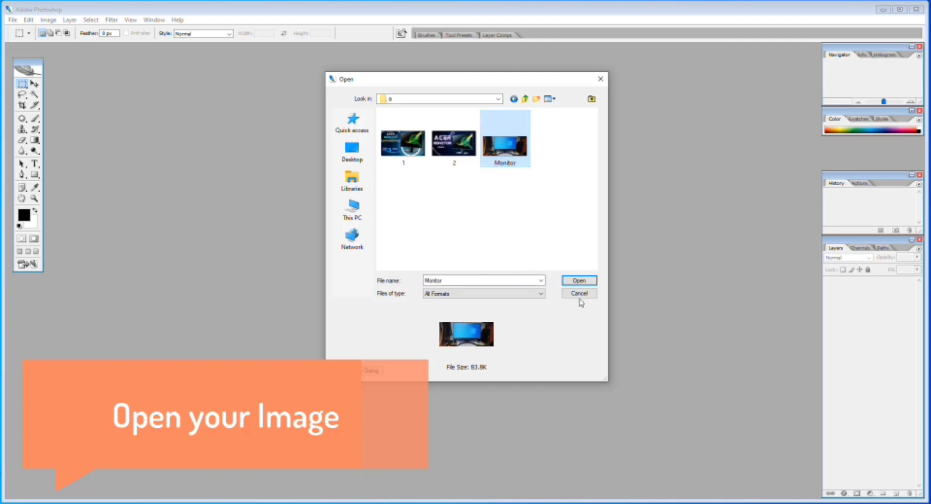
{"action": "left_click", "coordinate": [575, 282]}
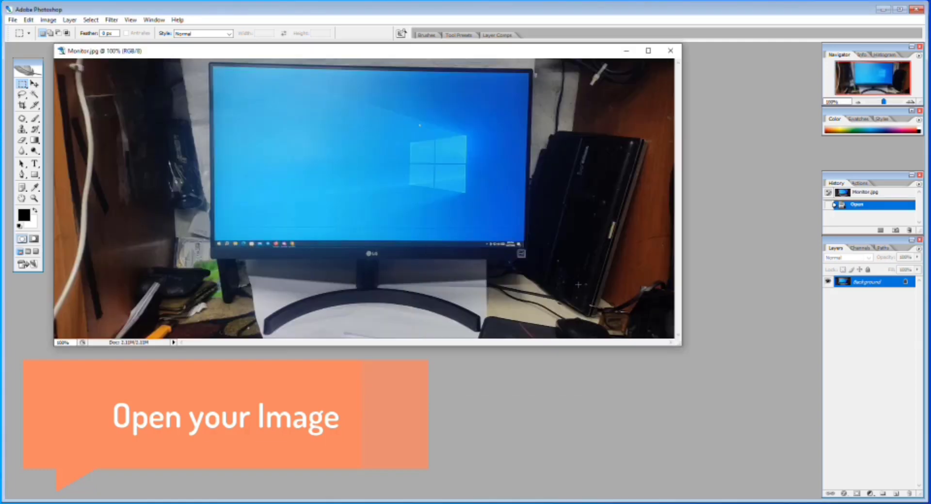
{"action": "left_click", "coordinate": [648, 51]}
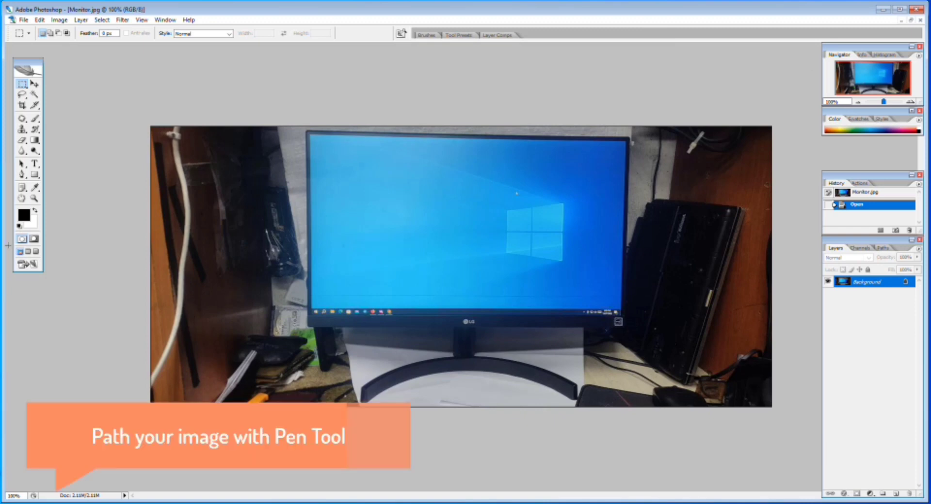
Start a Pen tool path on the monitor's lower bezel, taking it around the lower-left corner and up the left edge
{"action": "left_click", "coordinate": [22, 175]}
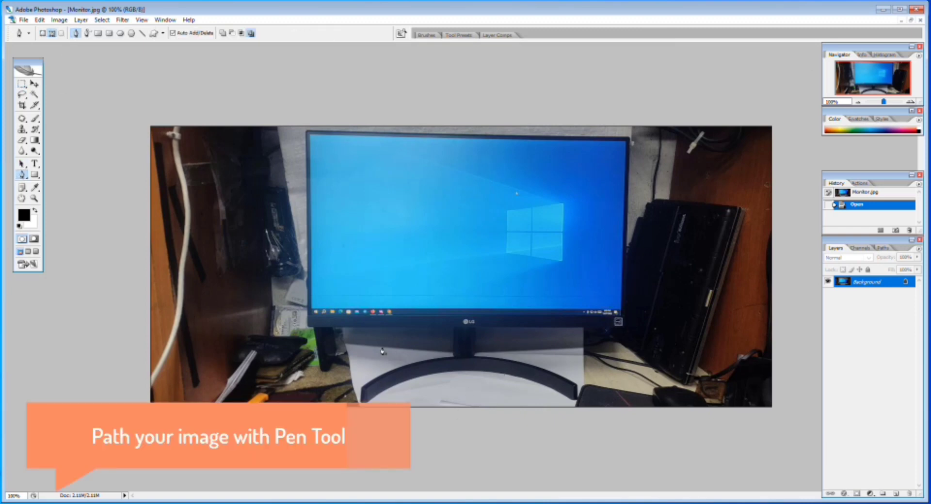
{"action": "left_click", "coordinate": [308, 327]}
{"action": "left_click", "coordinate": [343, 328]}
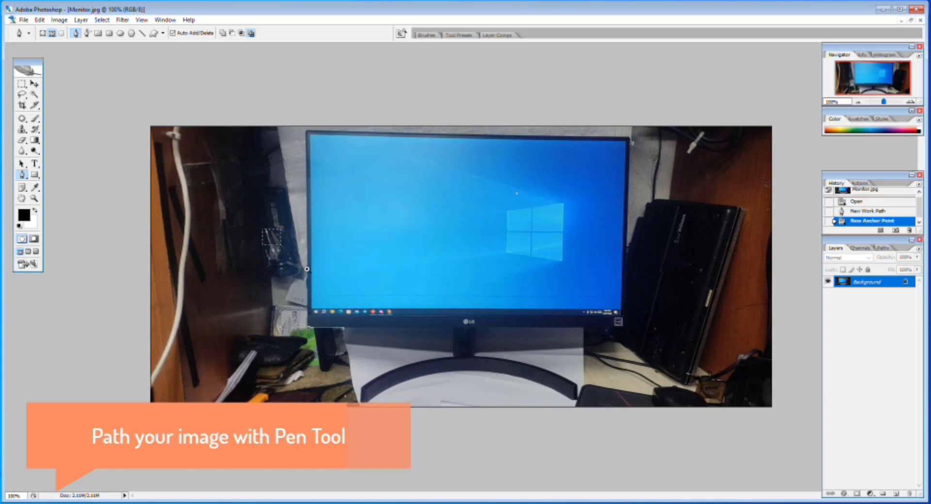
{"action": "left_click_drag", "start_coordinate": [262, 229], "coordinate": [373, 350]}
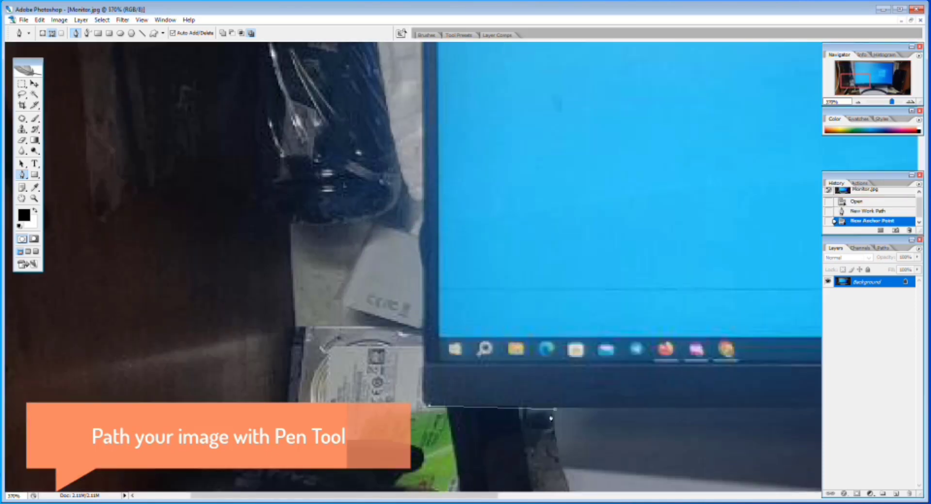
{"action": "key", "text": "ctrl+alt+z"}
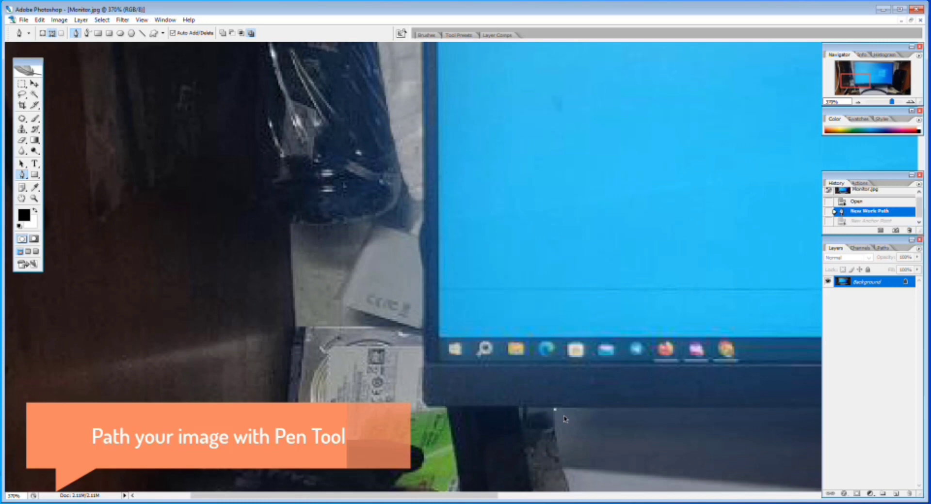
{"action": "key", "text": "ctrl+alt+z"}
{"action": "left_click", "coordinate": [558, 409]}
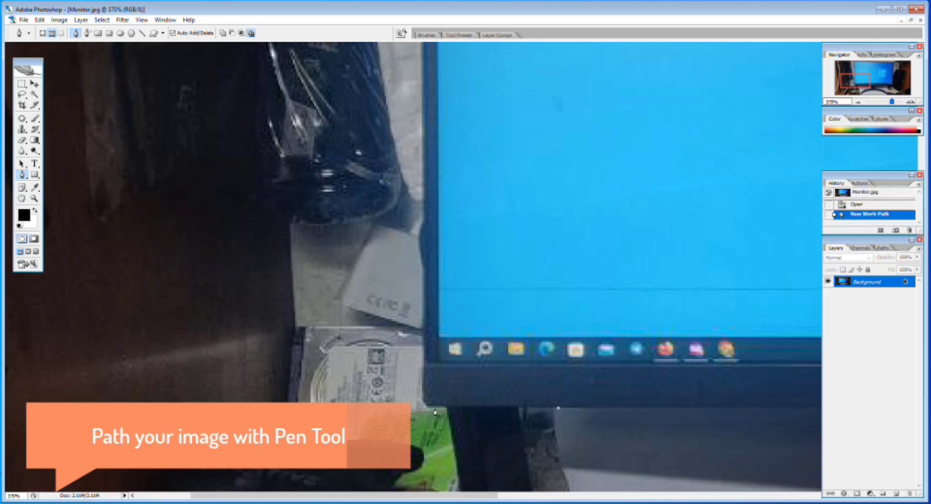
{"action": "left_click", "coordinate": [426, 409]}
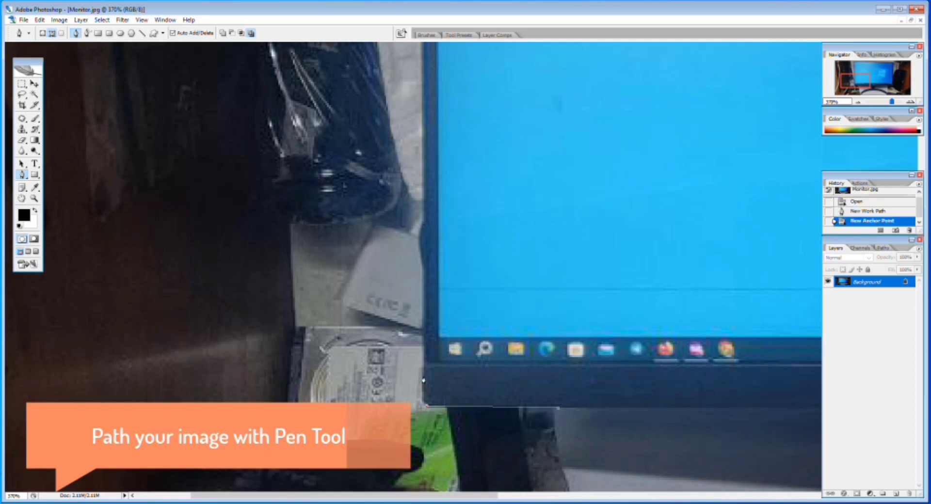
{"action": "left_click", "coordinate": [424, 344]}
{"action": "scroll", "coordinate": [424, 344], "scroll_direction": "up", "scroll_amount": 5}
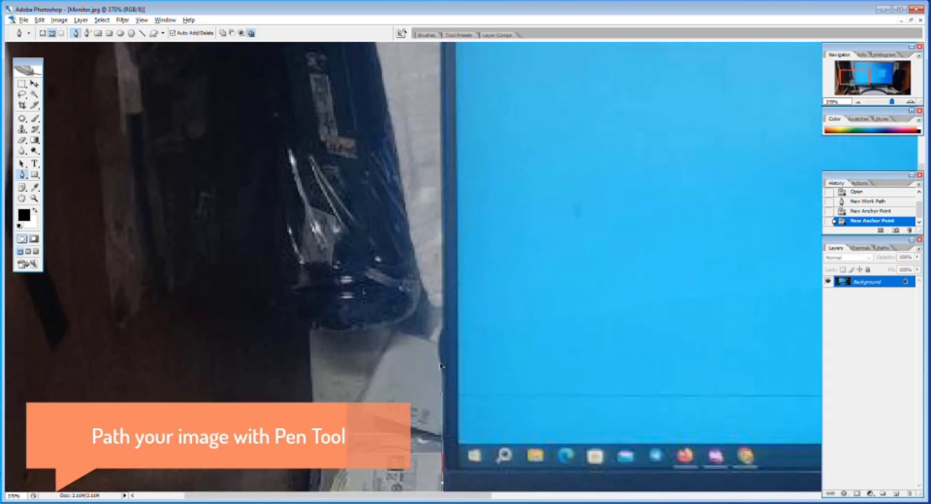
{"action": "left_click", "coordinate": [443, 258]}
{"action": "scroll", "coordinate": [495, 280], "scroll_direction": "up", "scroll_amount": 5}
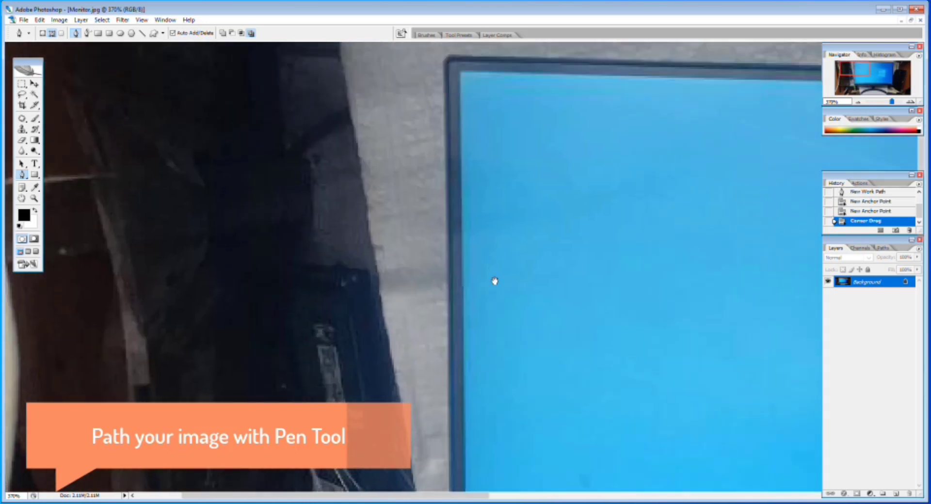
Continue the path around the monitor's upper-left corner and along the top edge to the upper-right corner
{"action": "left_click", "coordinate": [448, 63]}
{"action": "left_click_drag", "start_coordinate": [545, 214], "coordinate": [528, 217]}
{"action": "left_click_drag", "start_coordinate": [453, 56], "coordinate": [485, 60]}
{"action": "left_click_drag", "start_coordinate": [547, 182], "coordinate": [121, 194]}
{"action": "left_click_drag", "start_coordinate": [805, 194], "coordinate": [177, 218]}
{"action": "left_click_drag", "start_coordinate": [574, 80], "coordinate": [604, 74]}
{"action": "left_click", "coordinate": [574, 80]}
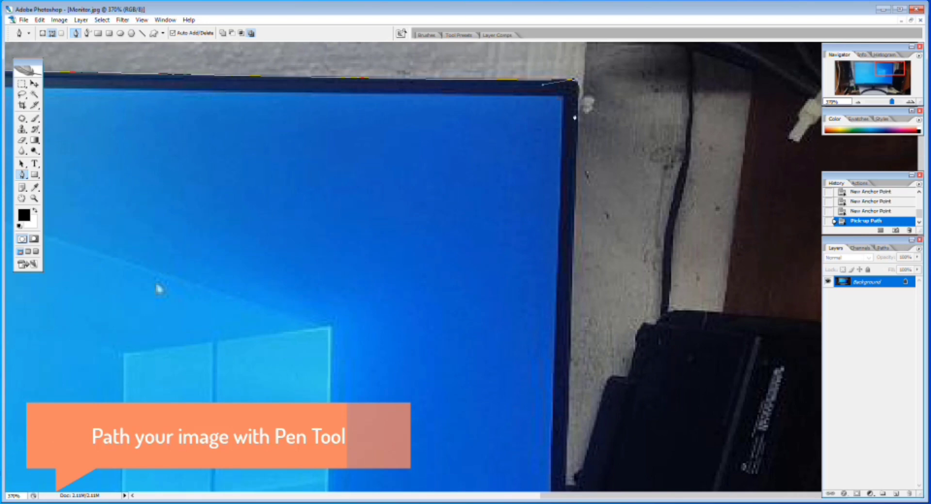
Extend the path down the monitor's right edge toward the lower-right corner
{"action": "left_click", "coordinate": [577, 156]}
{"action": "left_click_drag", "start_coordinate": [604, 434], "coordinate": [574, 48]}
{"action": "left_click_drag", "start_coordinate": [555, 371], "coordinate": [547, 282]}
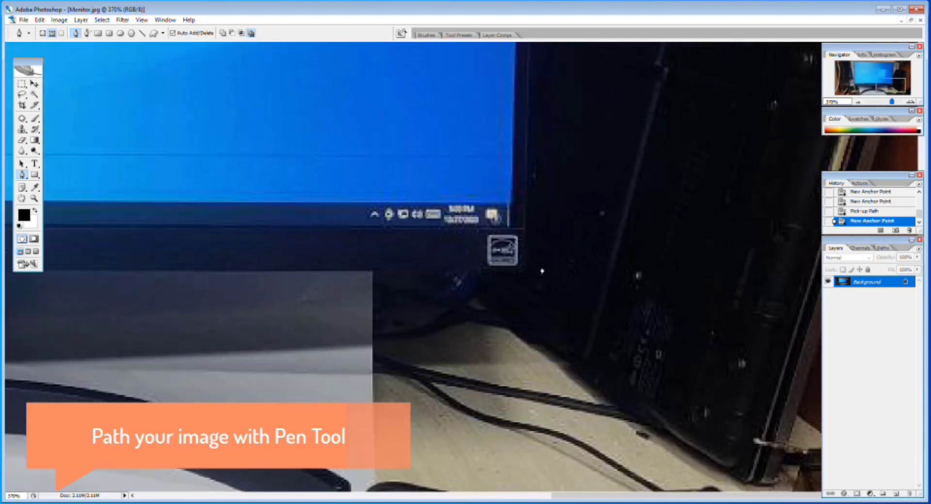
{"action": "left_click", "coordinate": [544, 268]}
{"action": "key", "text": "ctrl+z"}
{"action": "left_click", "coordinate": [534, 267]}
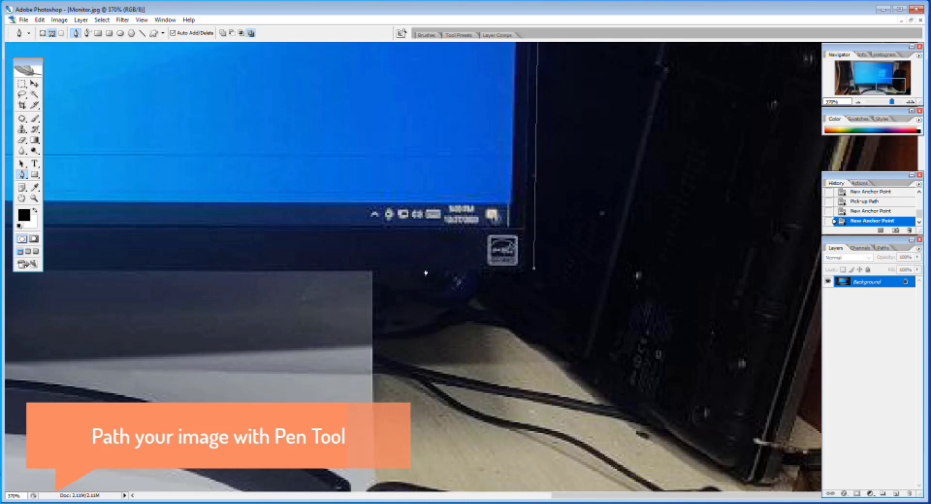
{"action": "left_click", "coordinate": [374, 273]}
{"action": "key", "text": "ctrl+z"}
{"action": "key", "text": "ctrl+alt+z"}
Curve the path around the monitor's lower-right corner, then follow the lower bezel and the right side of the stand's neck
{"action": "left_click", "coordinate": [533, 263]}
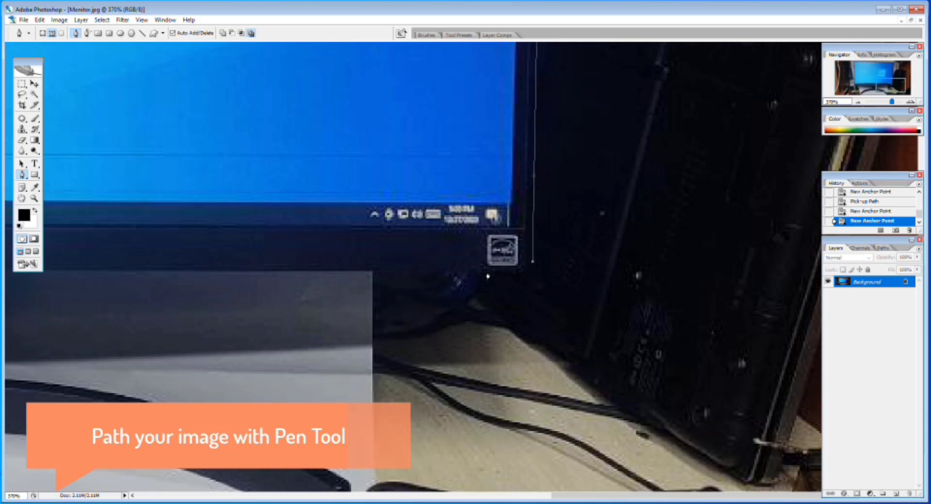
{"action": "left_click_drag", "start_coordinate": [488, 274], "coordinate": [383, 276]}
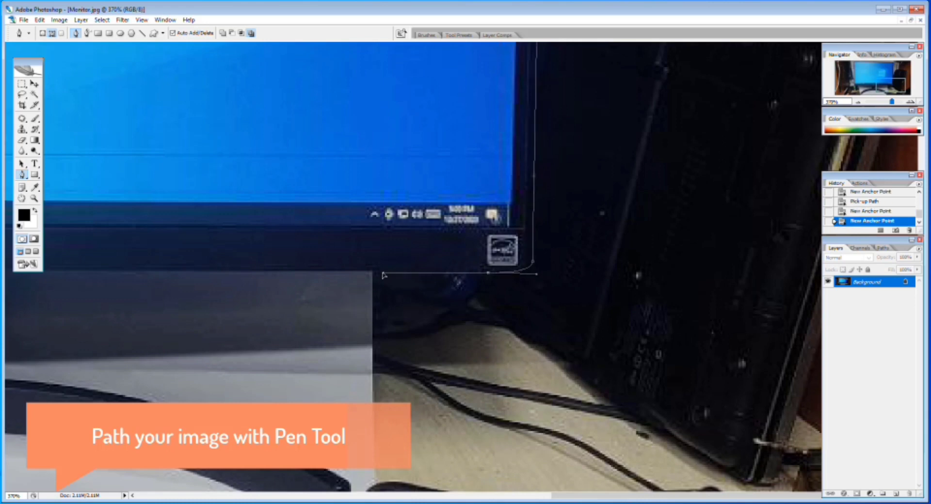
{"action": "left_click", "coordinate": [370, 272]}
{"action": "scroll", "coordinate": [270, 273], "scroll_direction": "left", "scroll_amount": 4}
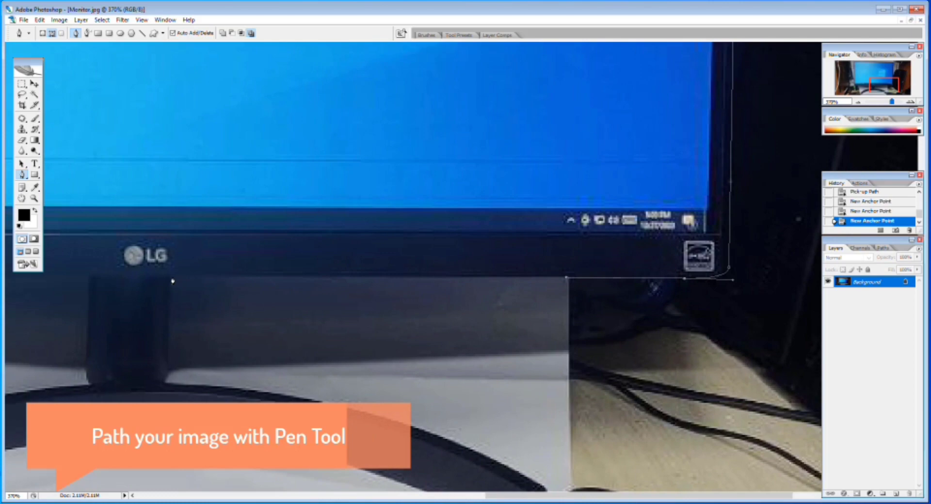
{"action": "left_click", "coordinate": [173, 277]}
{"action": "left_click", "coordinate": [167, 380]}
Trace the upper edge of the stand's curved base from the neck to its right end with curved path segments
{"action": "left_click_drag", "start_coordinate": [257, 369], "coordinate": [347, 325]}
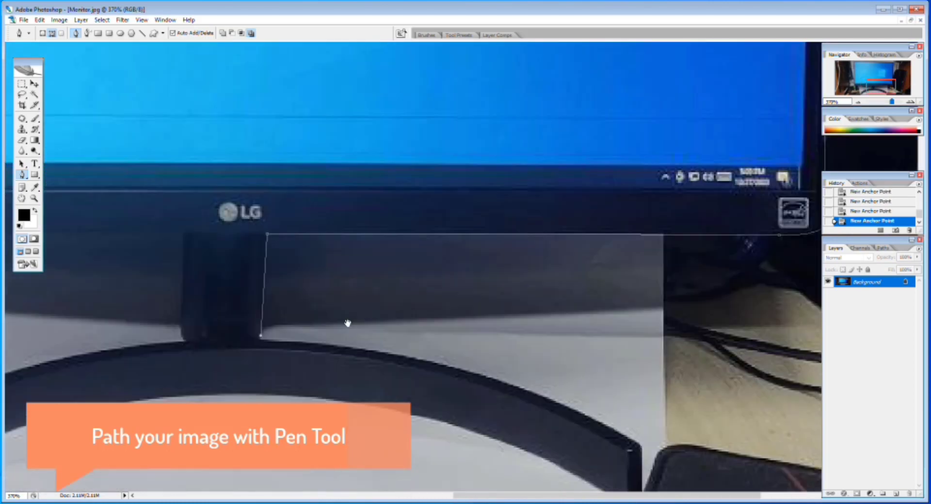
{"action": "left_click_drag", "start_coordinate": [458, 356], "coordinate": [384, 323]}
{"action": "left_click_drag", "start_coordinate": [565, 411], "coordinate": [624, 478]}
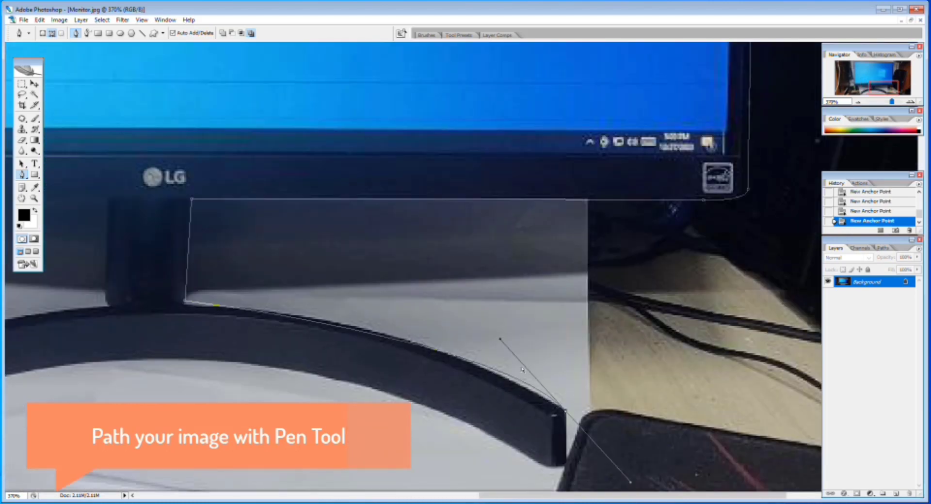
{"action": "key", "text": "ctrl+z"}
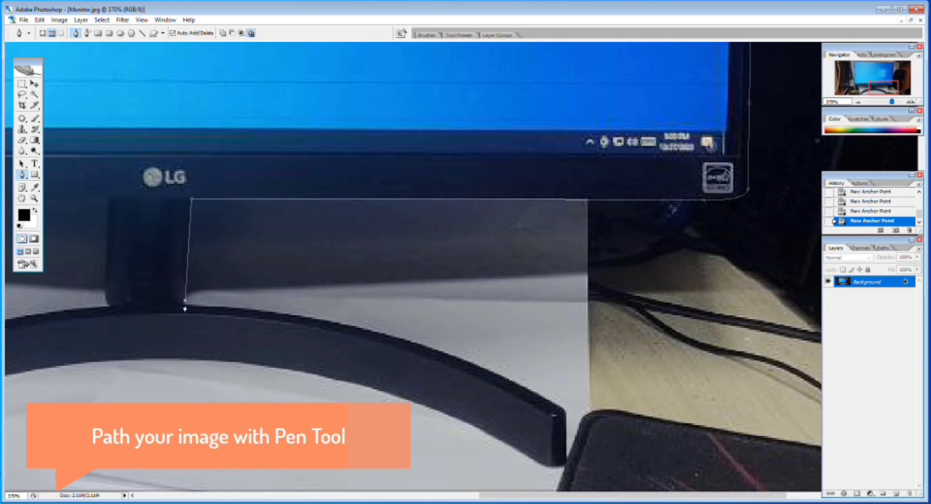
{"action": "left_click_drag", "start_coordinate": [405, 340], "coordinate": [471, 368]}
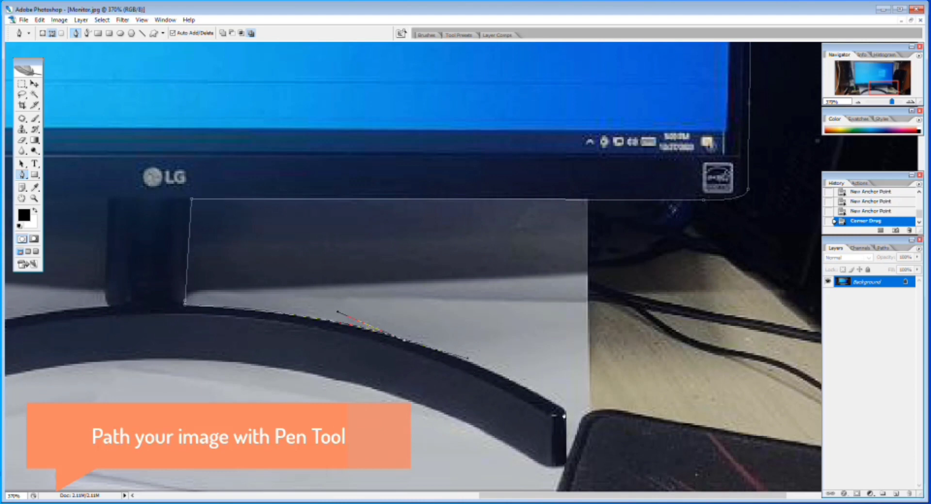
{"action": "mouse_move", "coordinate": [566, 413]}
{"action": "left_mouse_down"}
{"action": "mouse_move", "coordinate": [580, 430]}
{"action": "mouse_move", "coordinate": [566, 430]}
{"action": "left_mouse_up"}
Take the path around the base's right foot and back along its curved underside toward the left foot
{"action": "left_click_drag", "start_coordinate": [567, 472], "coordinate": [538, 470]}
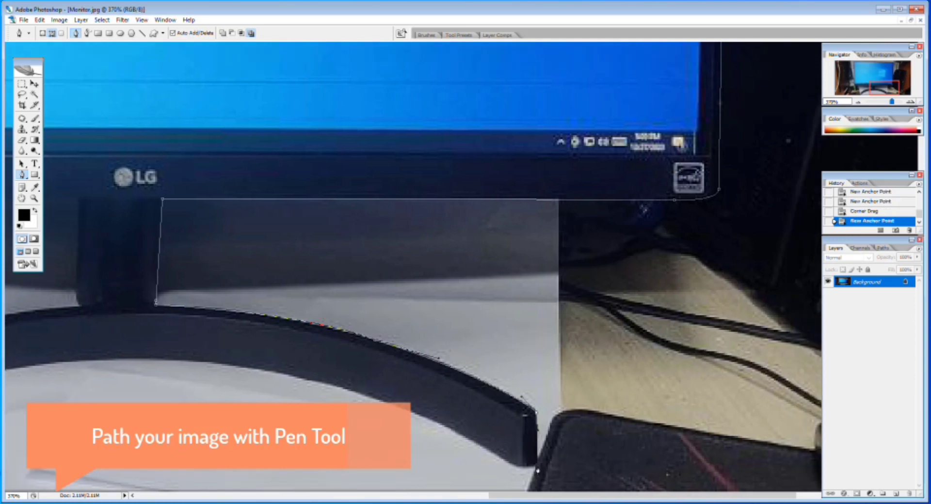
{"action": "left_click", "coordinate": [536, 469]}
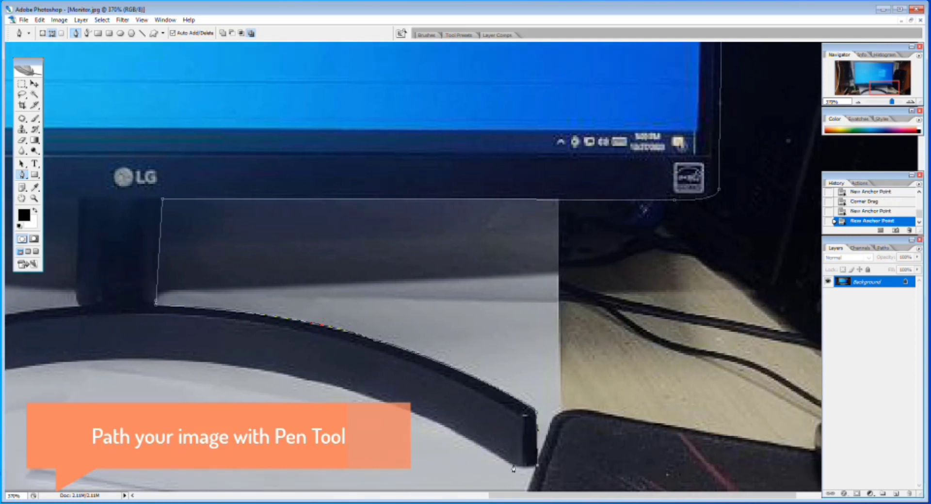
{"action": "left_click", "coordinate": [513, 469]}
{"action": "scroll", "coordinate": [341, 377], "scroll_direction": "left", "scroll_amount": 3}
{"action": "left_click_drag", "start_coordinate": [338, 364], "coordinate": [296, 359]}
{"action": "left_click_drag", "start_coordinate": [144, 368], "coordinate": [101, 378]}
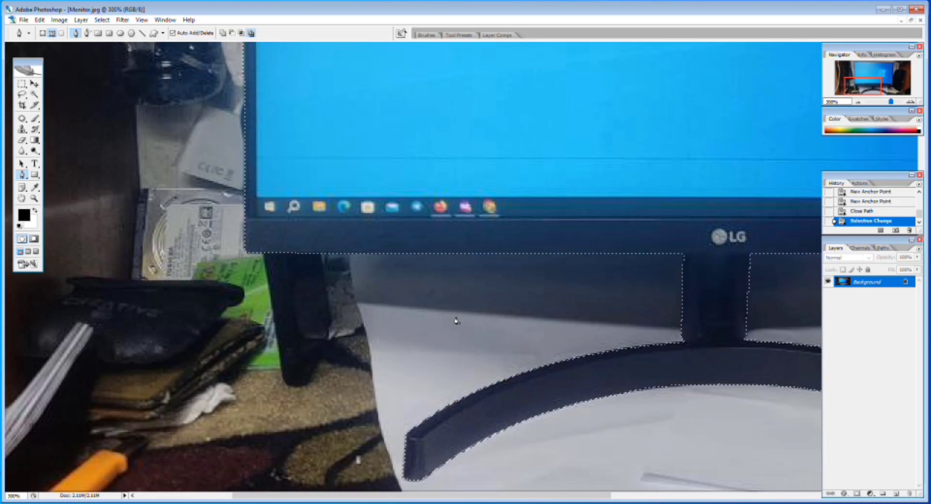
Convert the closed path around the monitor and its stand into a selection
{"action": "key", "text": "ctrl+z"}
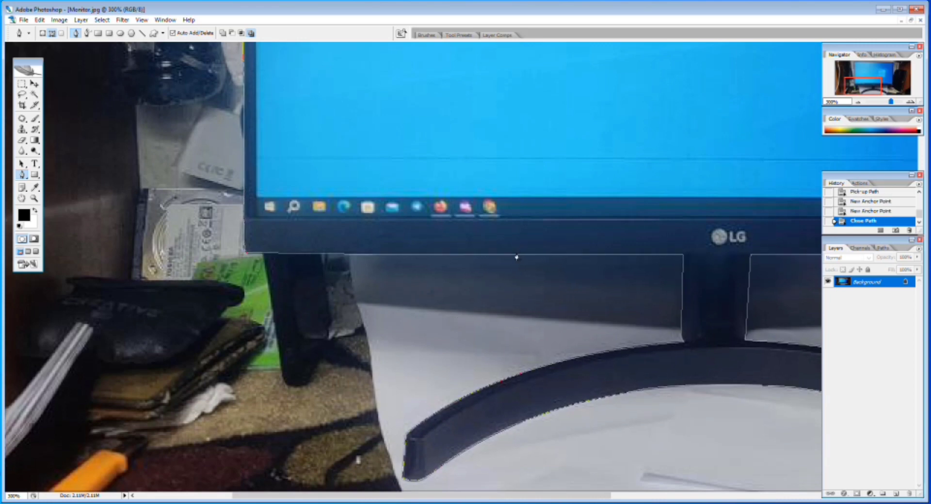
{"action": "right_click", "coordinate": [871, 224]}
{"action": "key", "text": "Escape"}
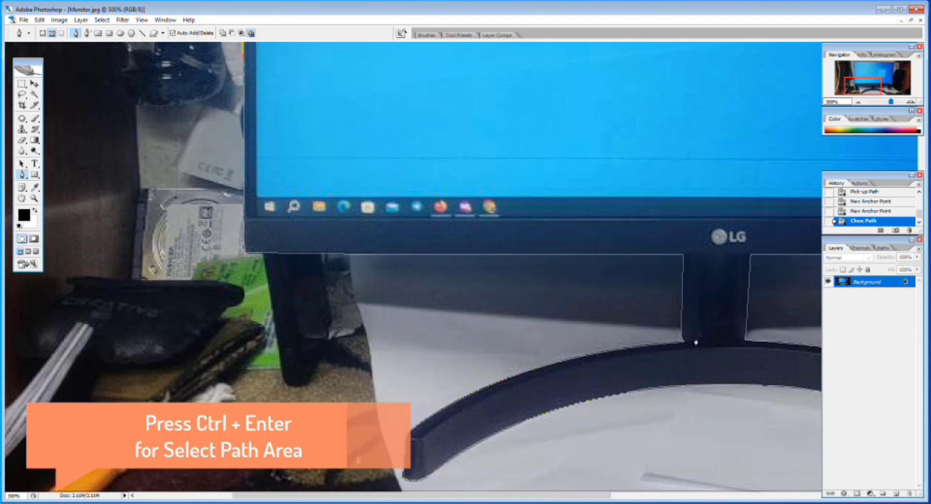
{"action": "key", "text": "ctrl+Return"}
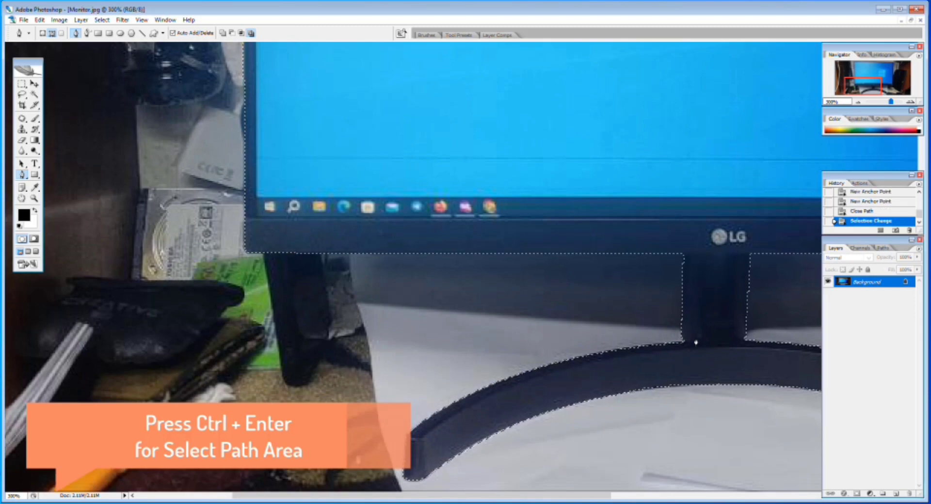
{"action": "key", "text": "ctrl+minus"}
{"action": "key", "text": "ctrl+minus"}
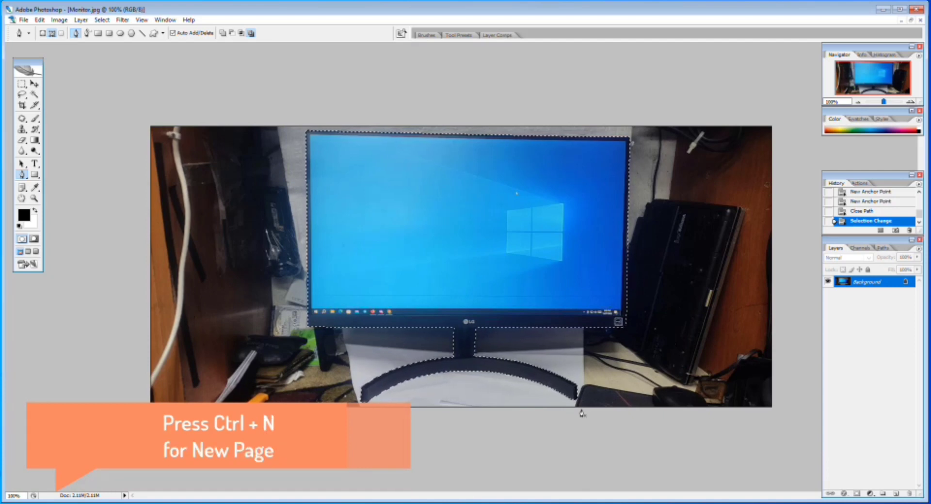
Create a new 671 by 562 pixel RGB document with a white background and a resolution of 300 pixels/inch
{"action": "key", "text": "ctrl+n"}
{"action": "double_click", "coordinate": [420, 196]}
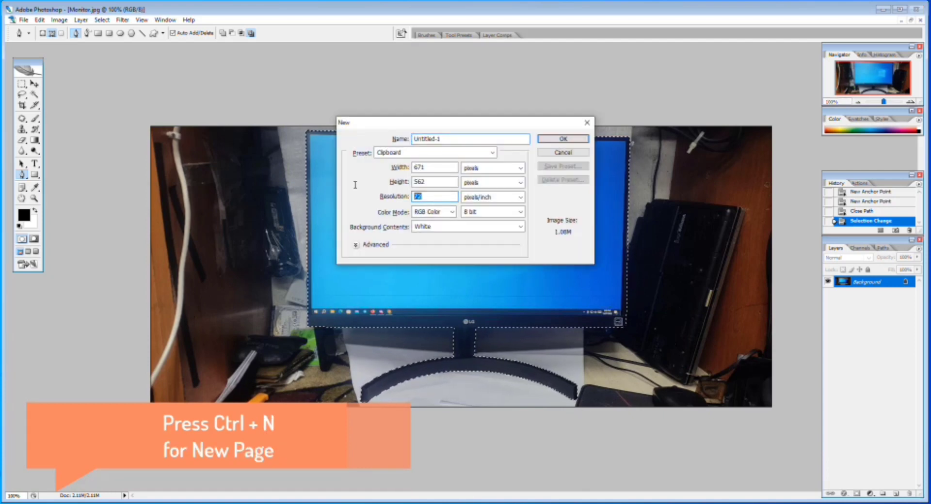
{"action": "type", "text": "300"}
{"action": "key", "text": "Return"}
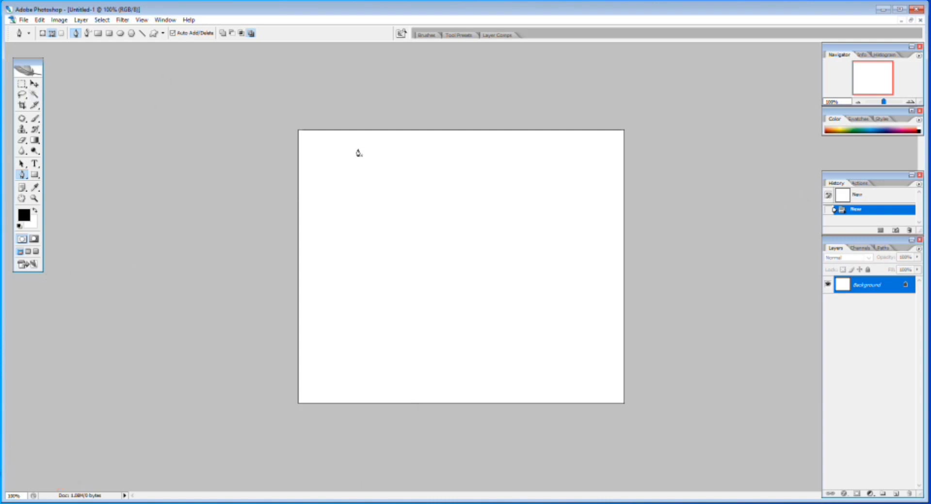
Paste the copied monitor into the new document and scale it down proportionally about its centre, leaving a white margin all around
{"action": "left_click", "coordinate": [33, 87]}
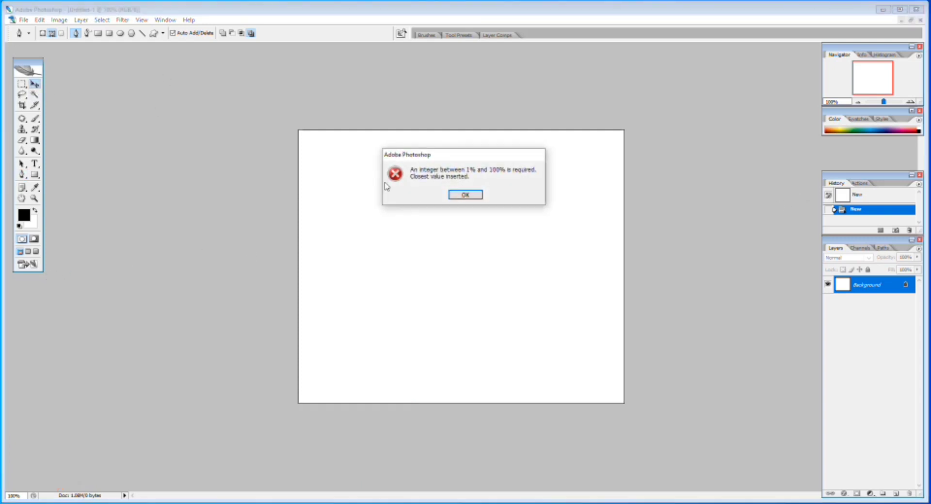
{"action": "left_click", "coordinate": [464, 198]}
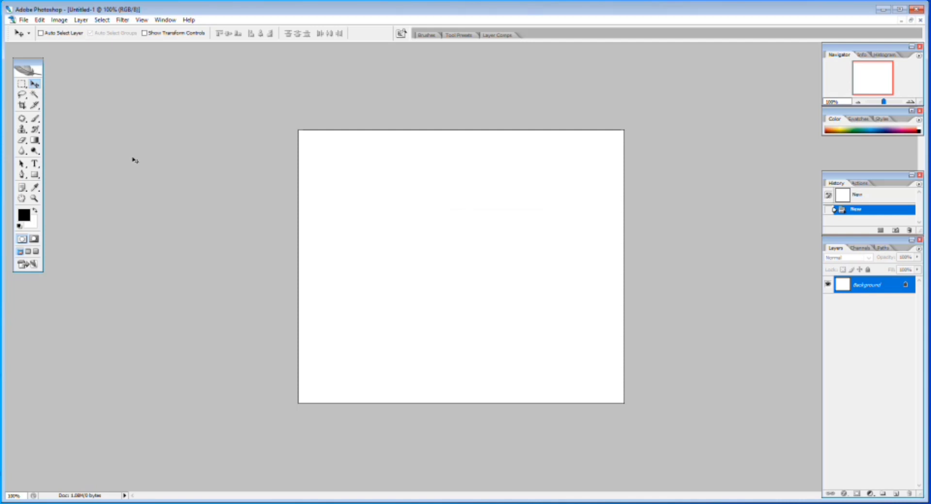
{"action": "key", "text": "ctrl+v"}
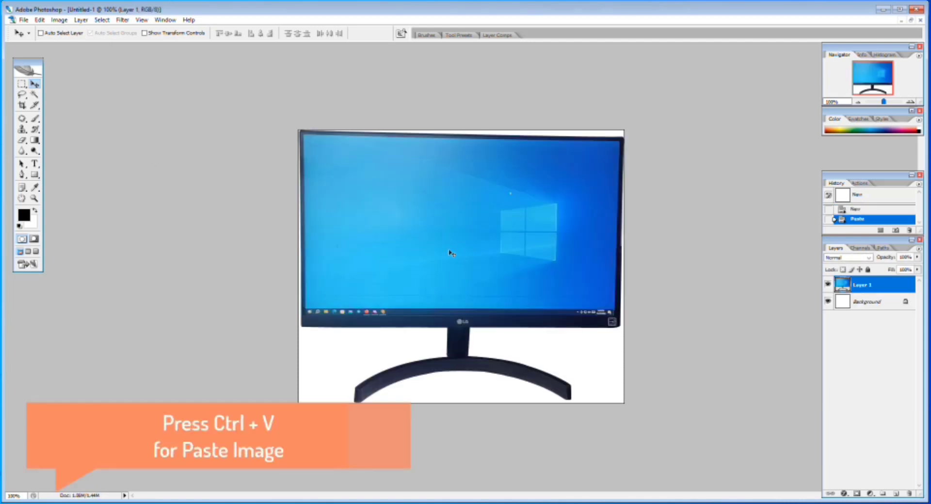
{"action": "key", "text": "ctrl+t"}
{"action": "left_click_drag", "start_coordinate": [625, 130], "coordinate": [600, 150]}
{"action": "key", "text": "Return"}
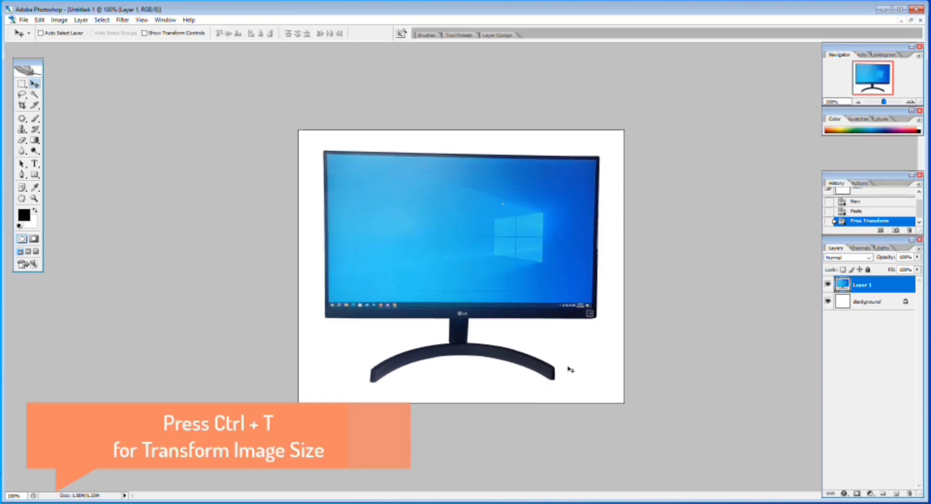
Give the monitor layer a Multiply drop shadow with 46% opacity, 6 px distance, 0% spread and a slightly increased size
{"action": "double_click", "coordinate": [891, 287]}
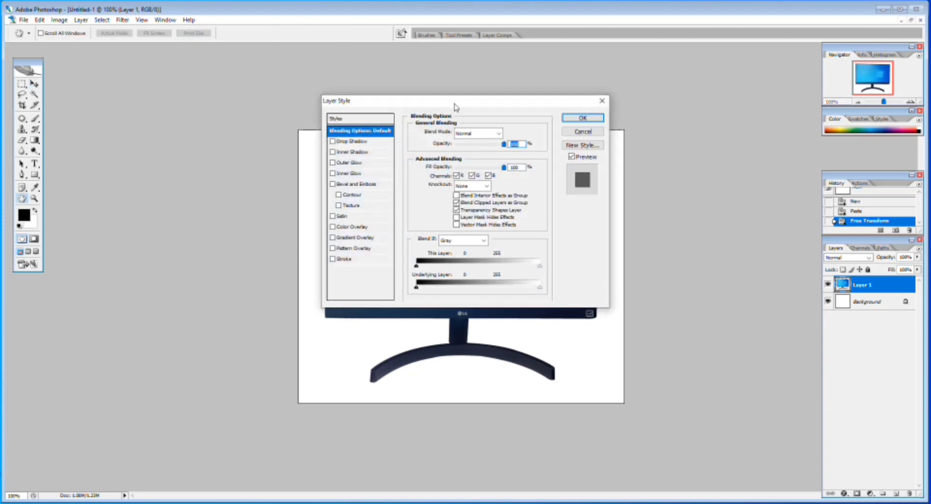
{"action": "left_click_drag", "start_coordinate": [453, 102], "coordinate": [631, 90]}
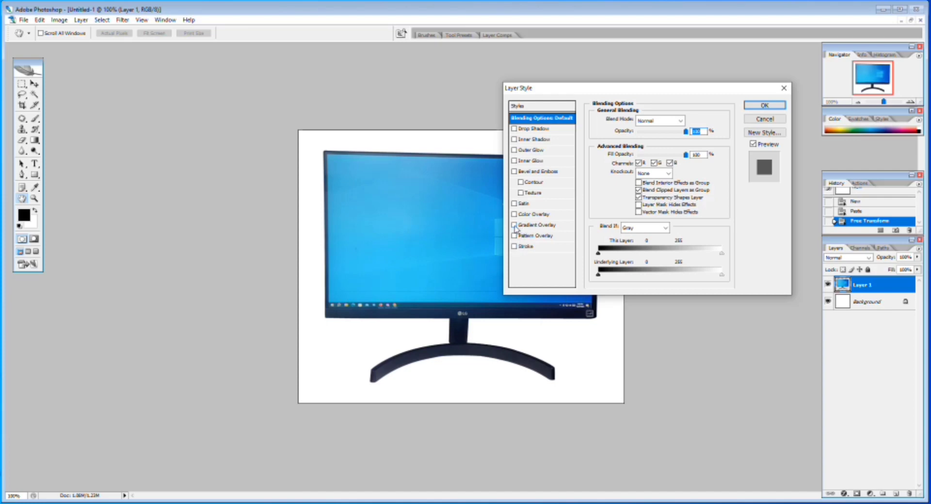
{"action": "left_click", "coordinate": [533, 129]}
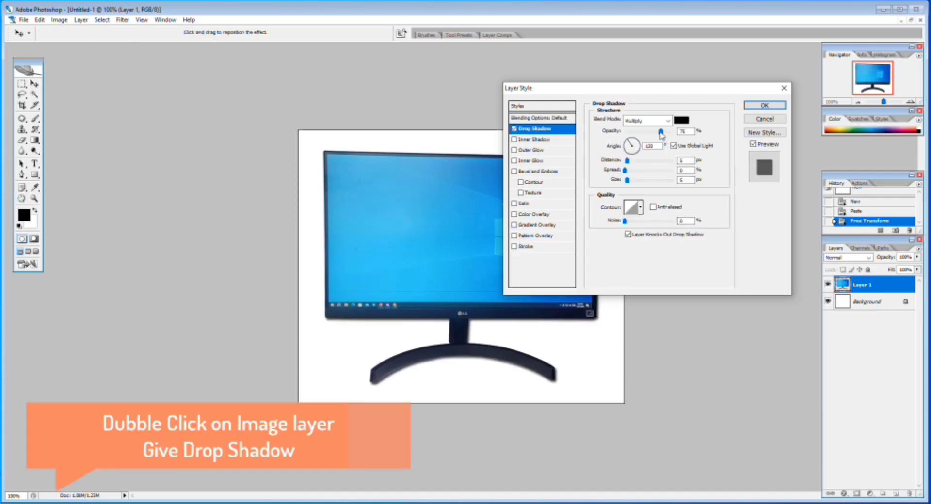
{"action": "left_click_drag", "start_coordinate": [660, 131], "coordinate": [648, 136]}
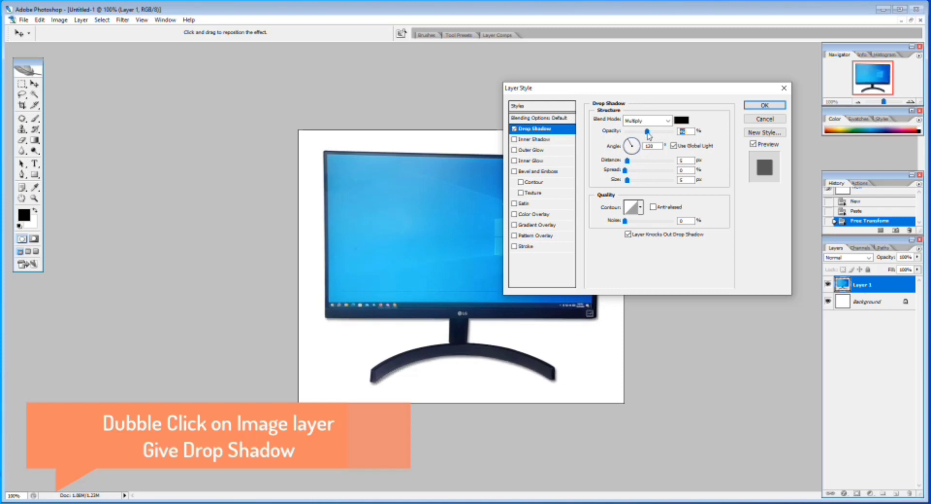
{"action": "left_click", "coordinate": [627, 161]}
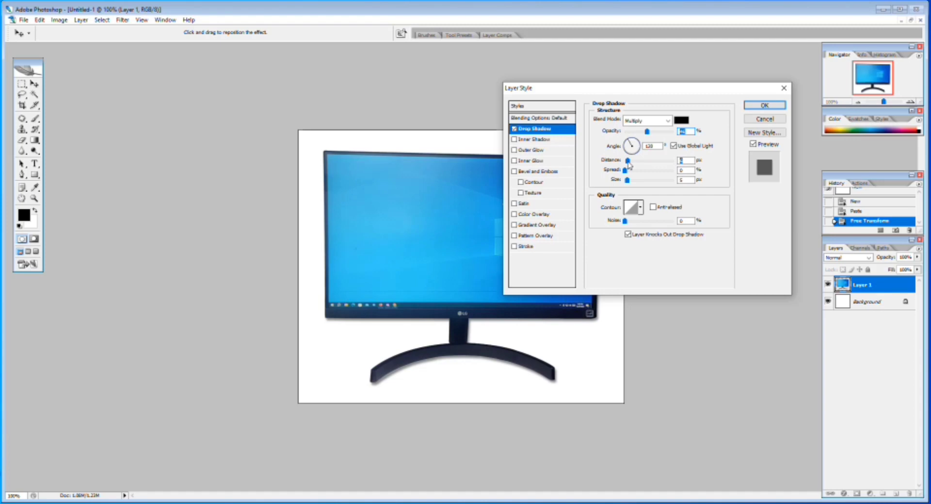
{"action": "left_click", "coordinate": [625, 170]}
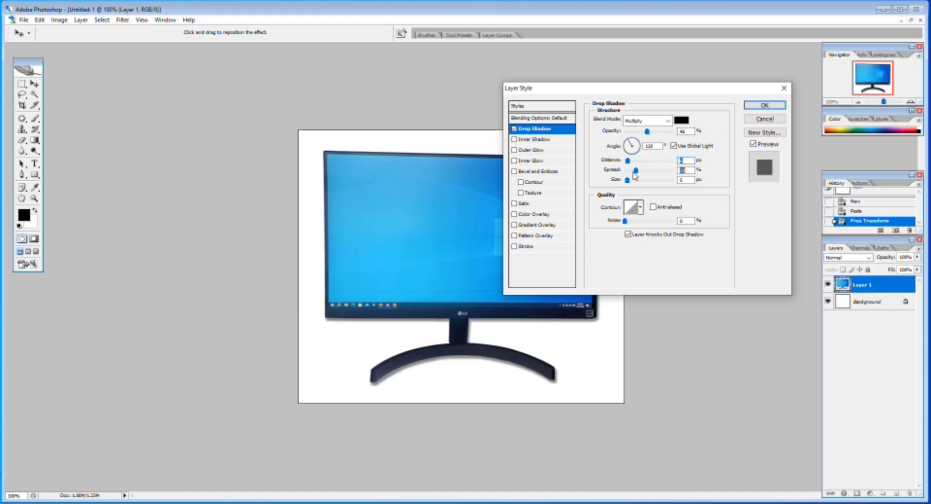
{"action": "mouse_move", "coordinate": [627, 179]}
{"action": "left_mouse_down"}
{"action": "mouse_move", "coordinate": [637, 182]}
{"action": "mouse_move", "coordinate": [631, 187]}
{"action": "left_mouse_up"}
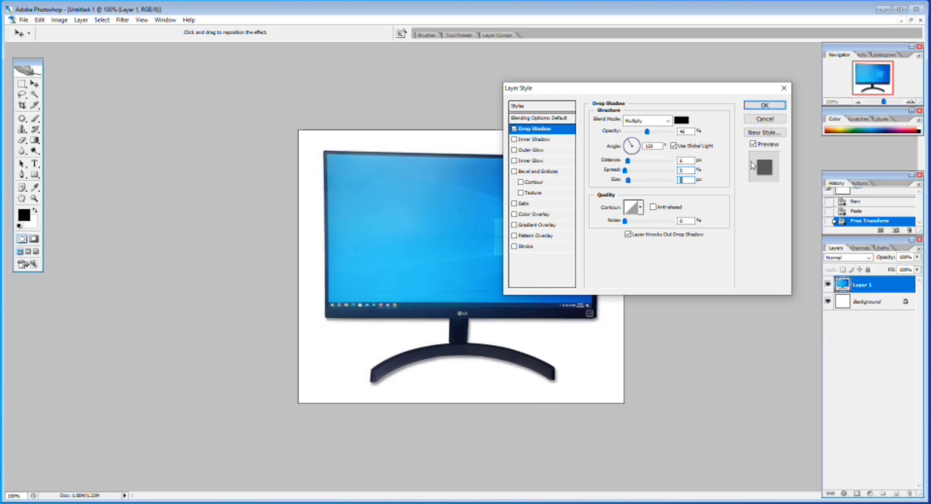
{"action": "left_click", "coordinate": [761, 104]}
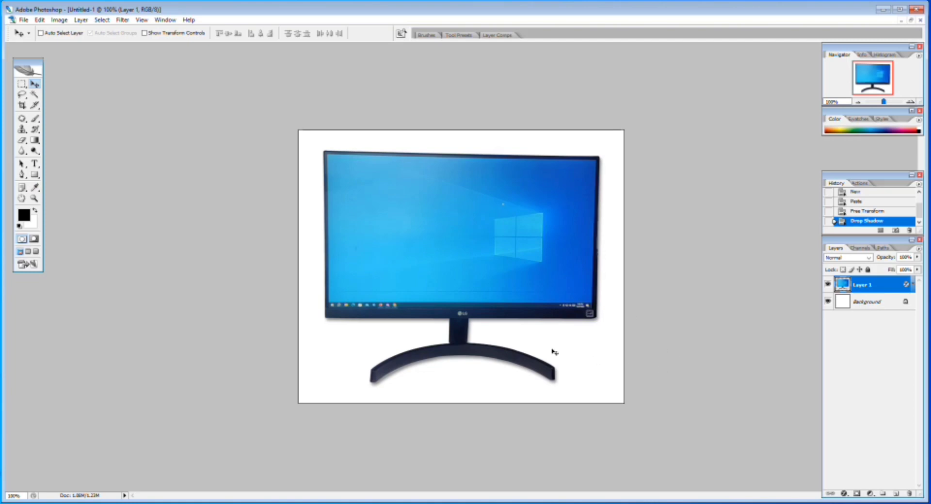
Set up a Save for Web export with the JPEG High preset and check its output image size
{"action": "key", "text": "ctrl+minus"}
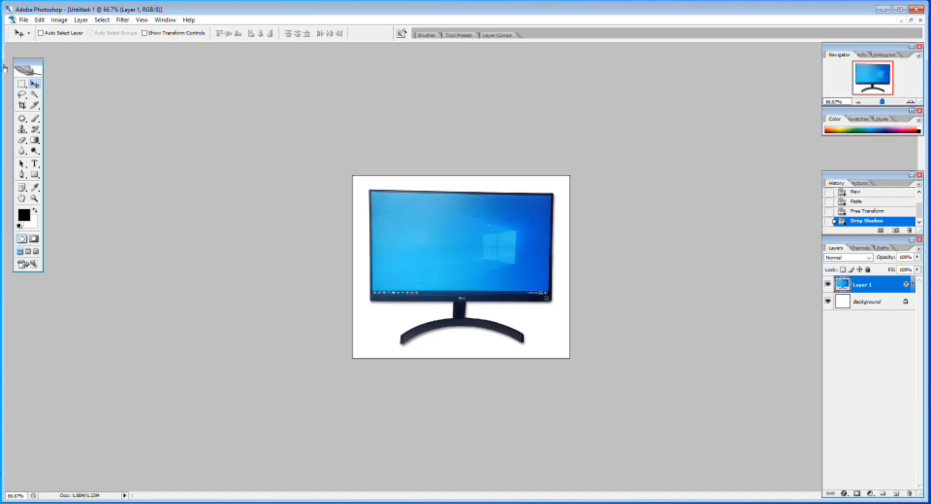
{"action": "left_click", "coordinate": [23, 20]}
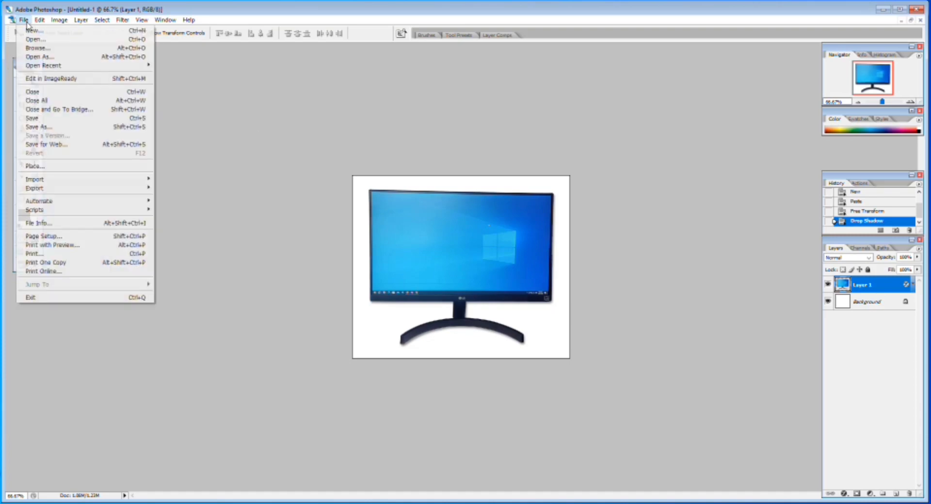
{"action": "left_click", "coordinate": [52, 145]}
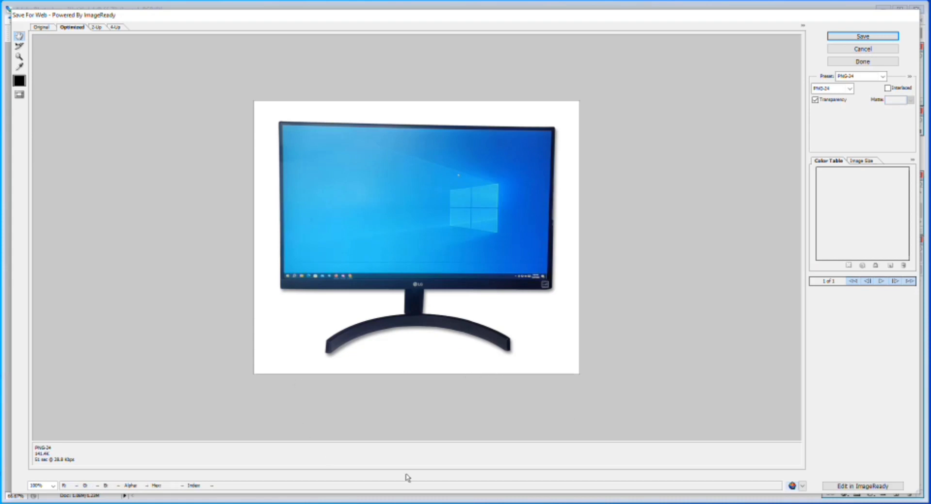
{"action": "left_click", "coordinate": [855, 77]}
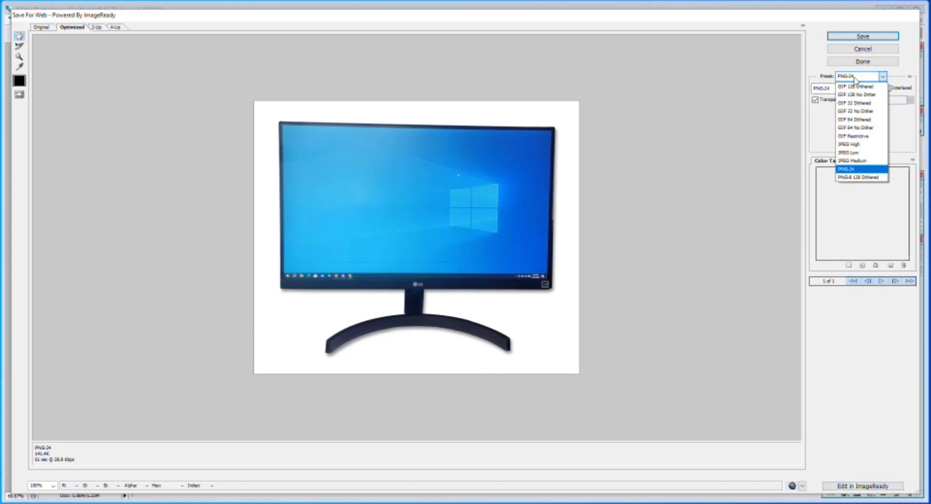
{"action": "left_click", "coordinate": [853, 144]}
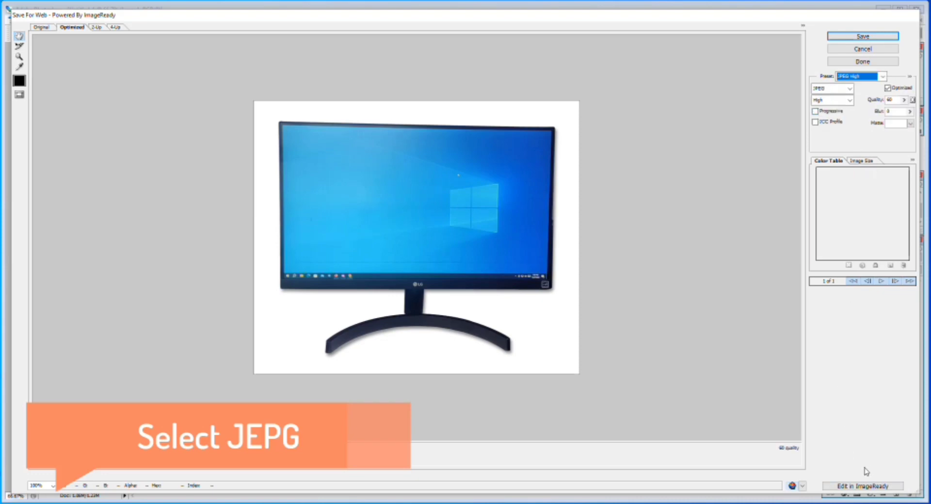
{"action": "left_click", "coordinate": [866, 163]}
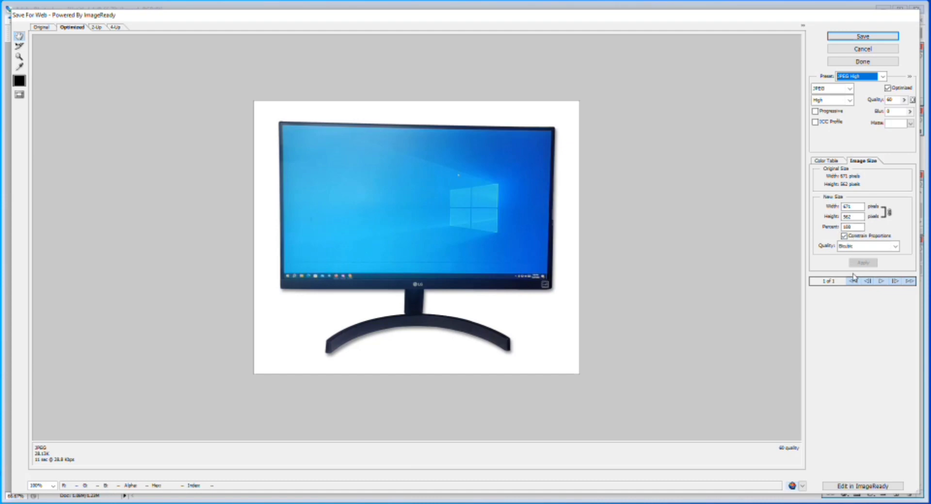
Save the optimized JPEG as "LG Monitor_ Old" in the Desktop folder "a"
{"action": "left_click", "coordinate": [856, 38]}
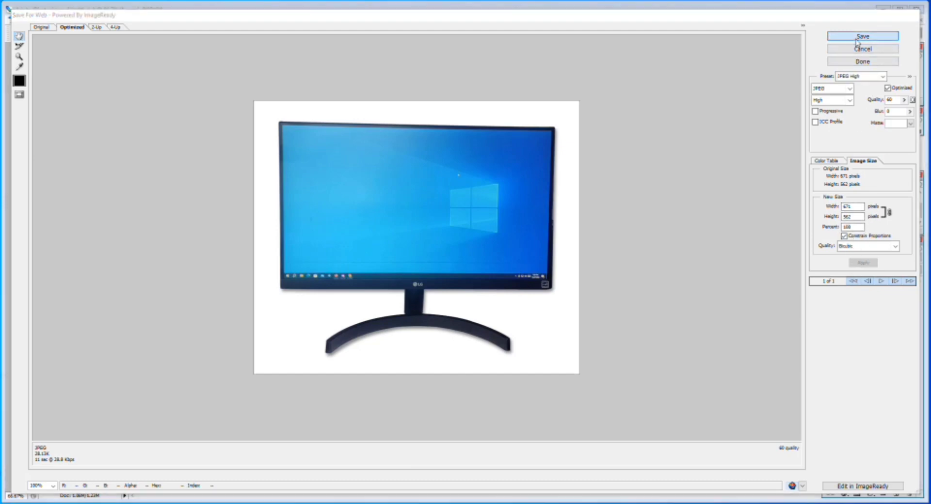
{"action": "left_click", "coordinate": [362, 224]}
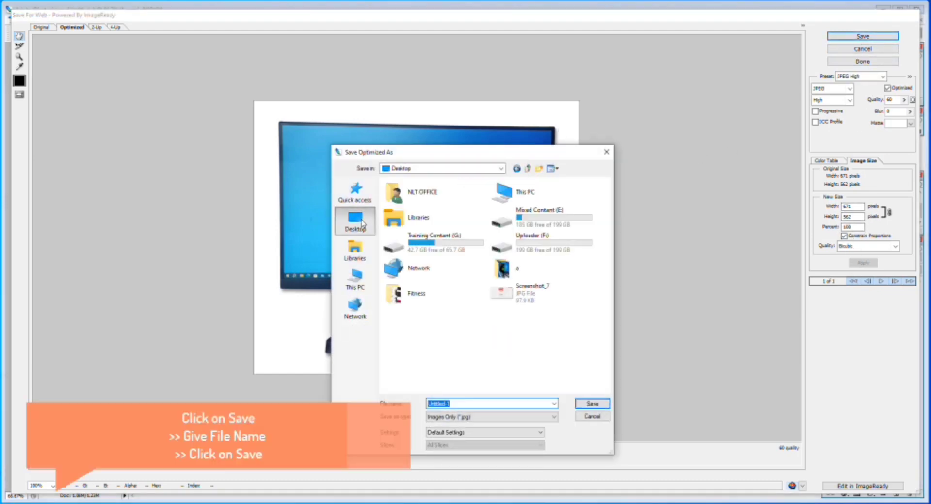
{"action": "double_click", "coordinate": [509, 277]}
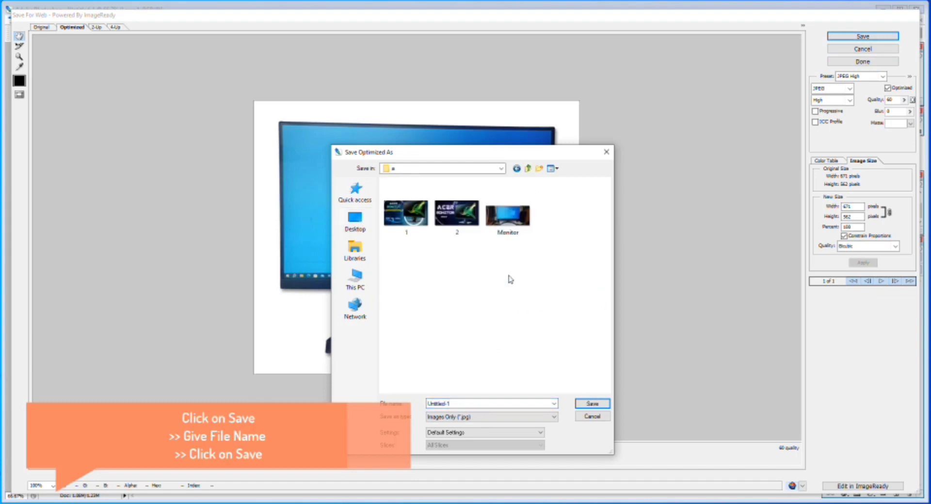
{"action": "left_click", "coordinate": [505, 236]}
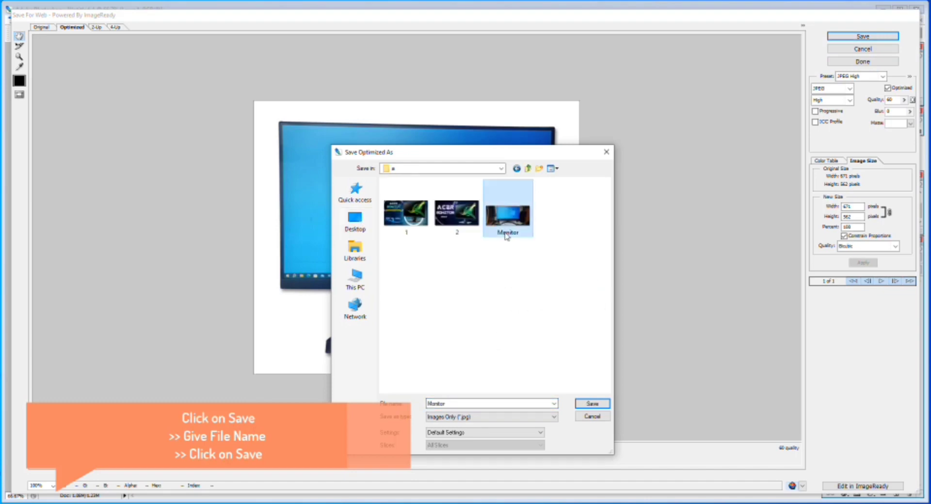
{"action": "left_click", "coordinate": [457, 405]}
{"action": "left_click", "coordinate": [461, 405]}
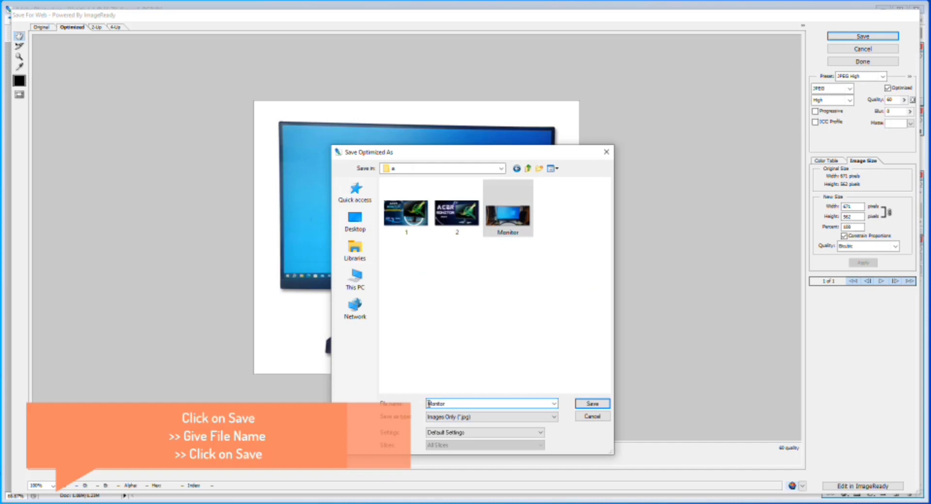
{"action": "key", "text": "Home"}
{"action": "type", "text": "LG"}
{"action": "key", "text": "End"}
{"action": "type", "text": "_Old"}
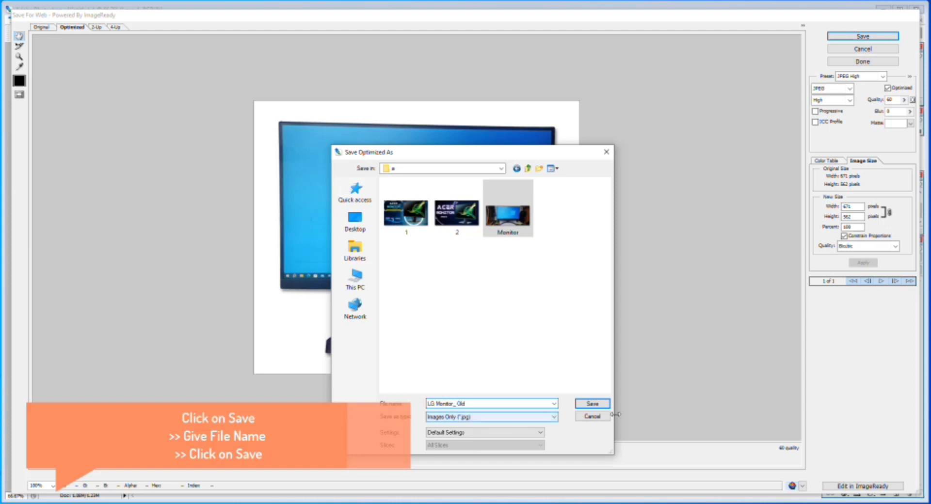
{"action": "left_click", "coordinate": [592, 404]}
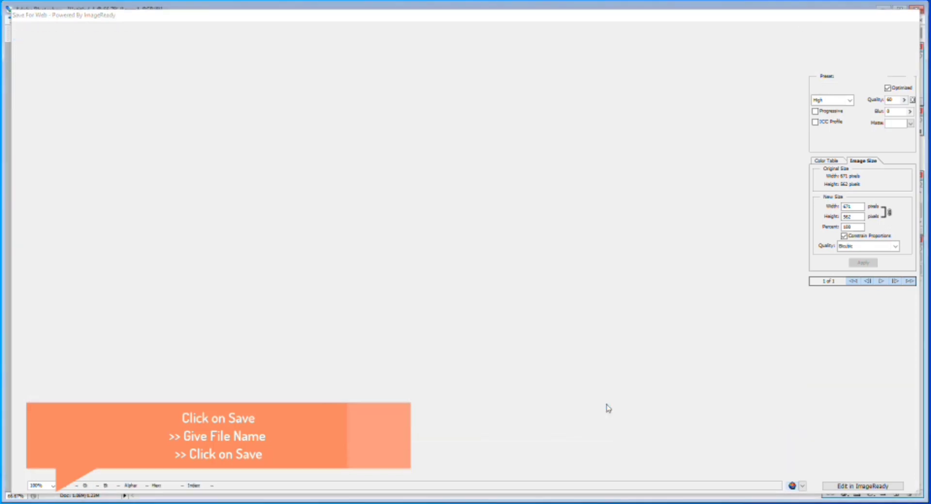